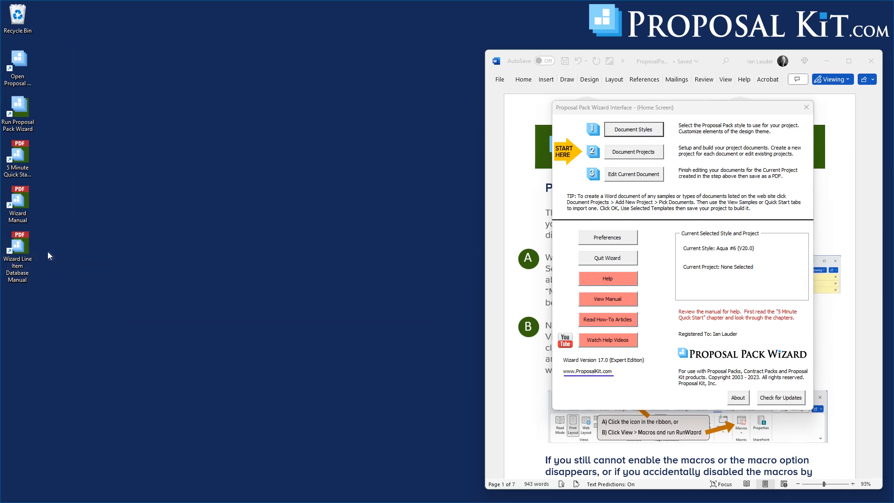
- Open the Wizard Line Item Database Manual, look over its table of contents and close it
{"action": "left_click", "coordinate": [22, 272]}
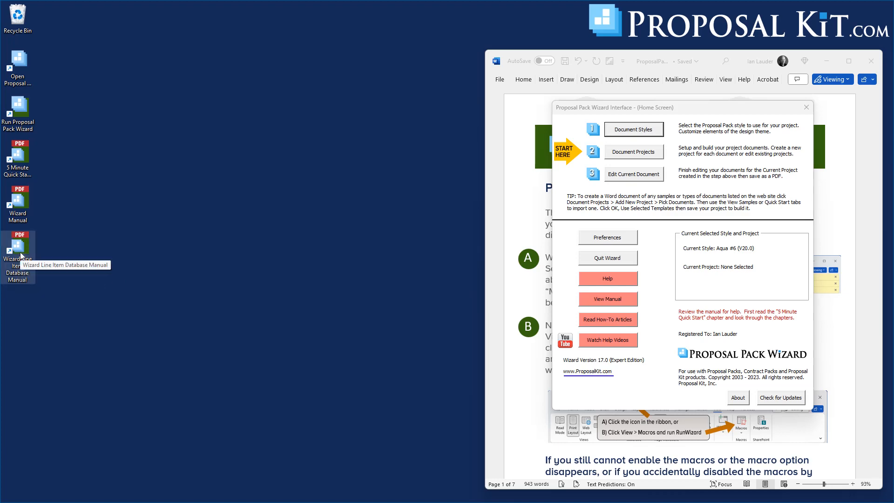
{"action": "double_click", "coordinate": [21, 254]}
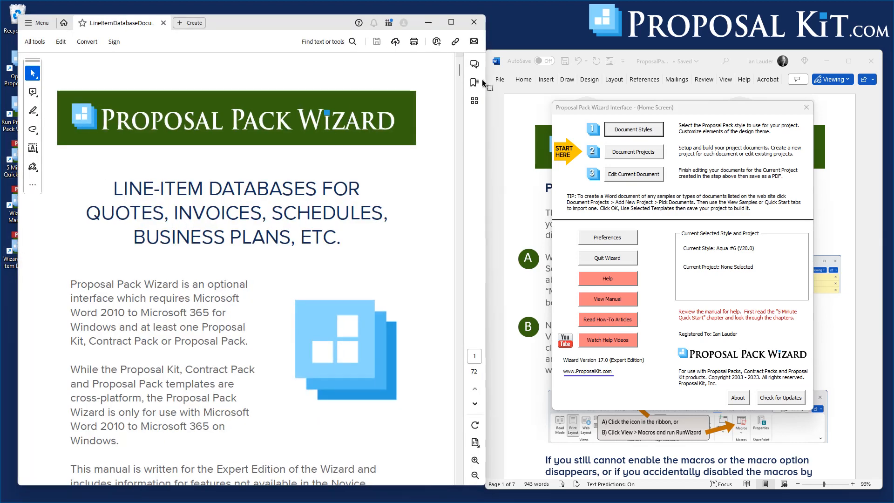
{"action": "left_click_drag", "start_coordinate": [459, 68], "coordinate": [459, 85]}
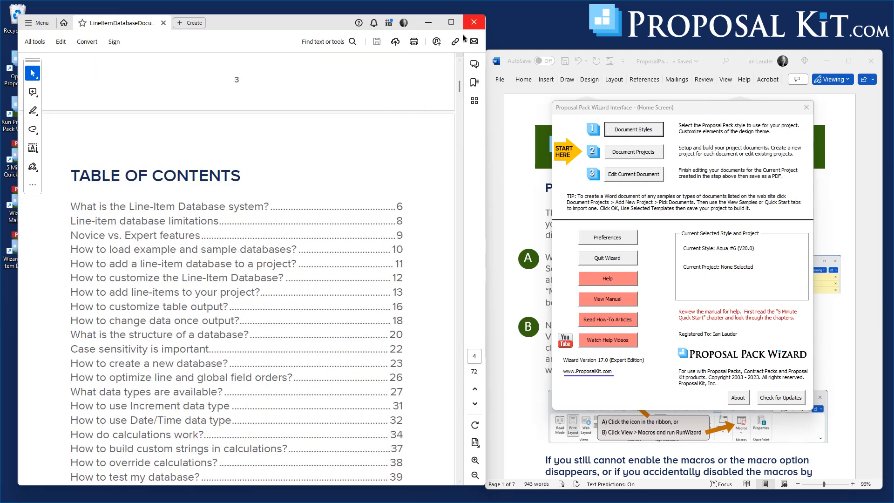
{"action": "left_click", "coordinate": [473, 23]}
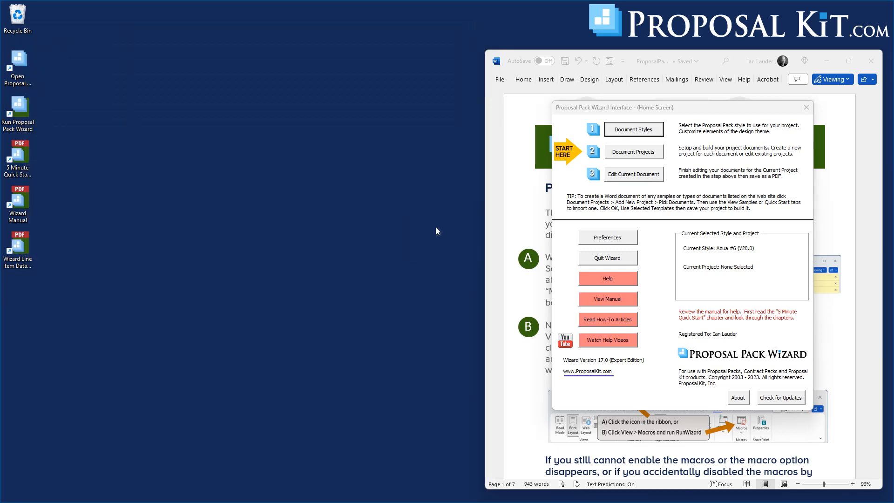
- Add a new document project named "My New Project #1"
{"action": "left_click_drag", "start_coordinate": [699, 108], "coordinate": [699, 110]}
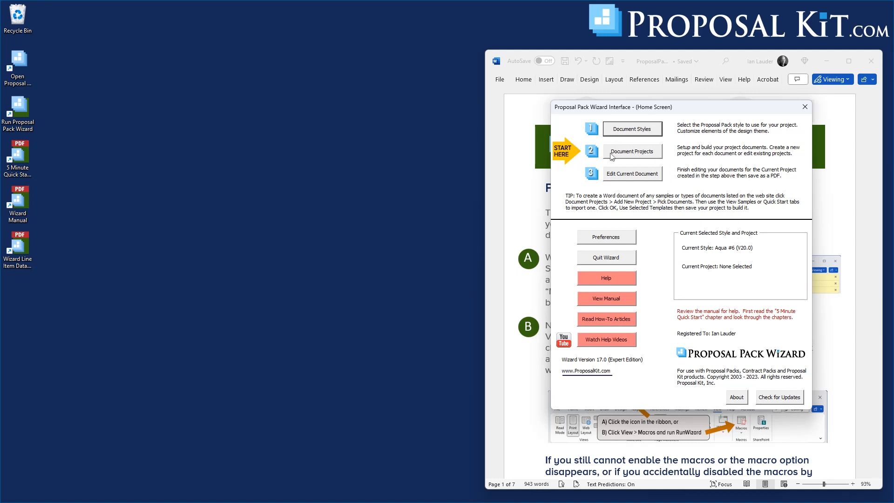
{"action": "left_click", "coordinate": [629, 155]}
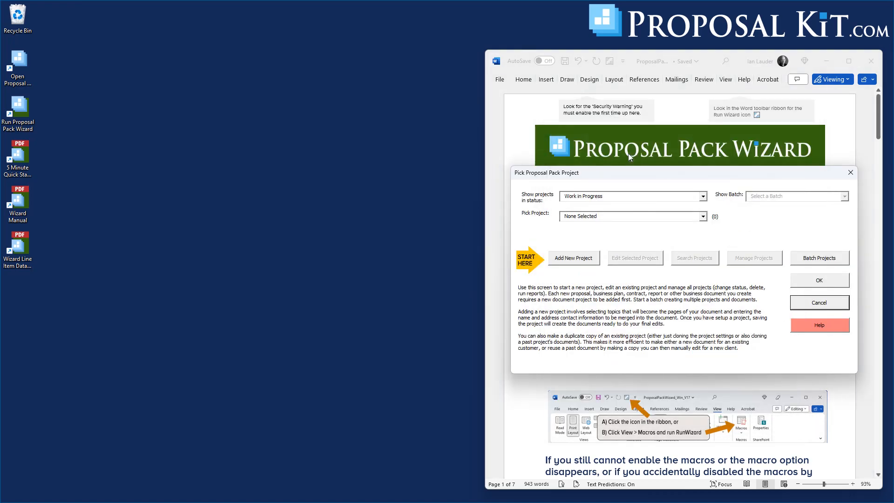
{"action": "left_click", "coordinate": [570, 261]}
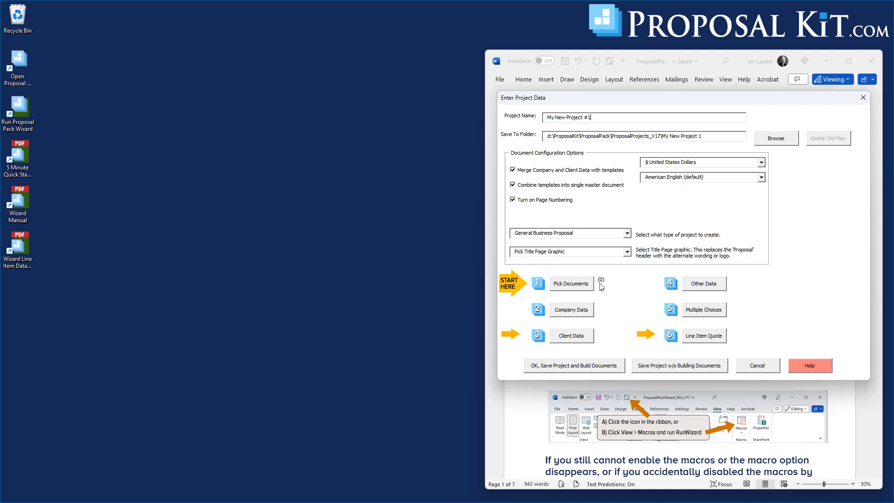
- Open the project's line item quote setup and assign the Basic Product Sales database to it
{"action": "left_click", "coordinate": [703, 339]}
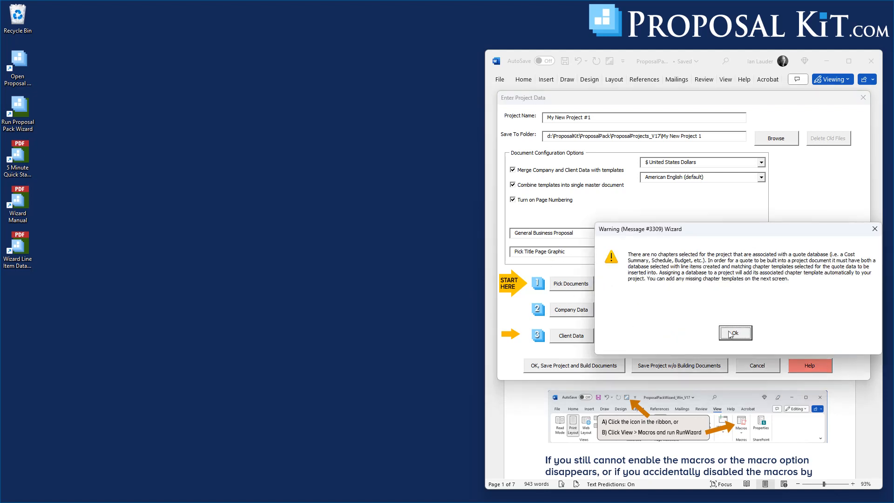
{"action": "left_click", "coordinate": [730, 333]}
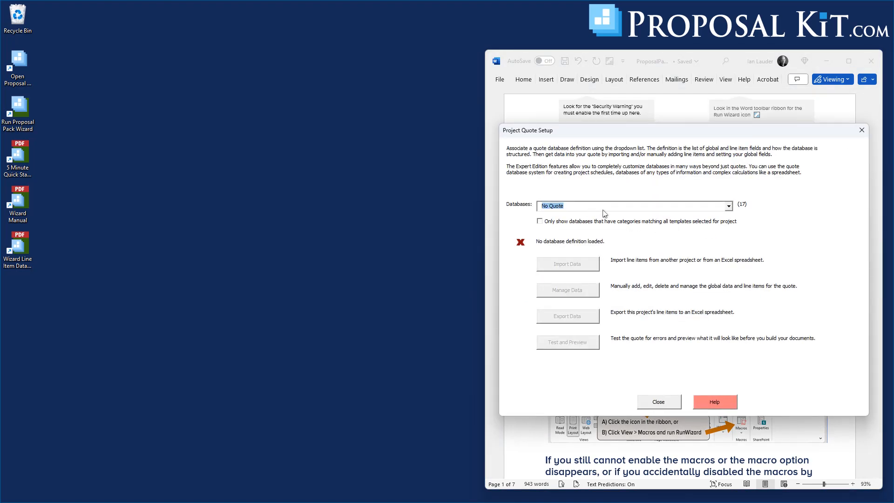
{"action": "left_click_drag", "start_coordinate": [660, 132], "coordinate": [662, 100]}
{"action": "left_click", "coordinate": [729, 175]}
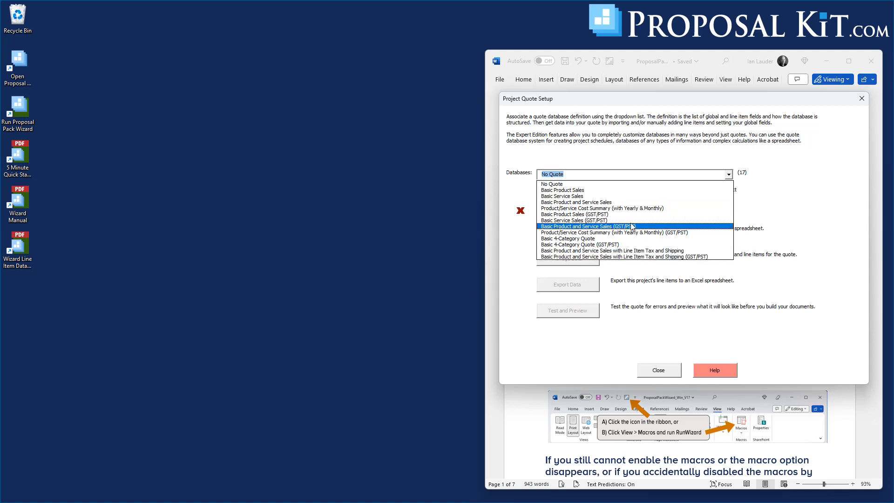
{"action": "left_click", "coordinate": [563, 190]}
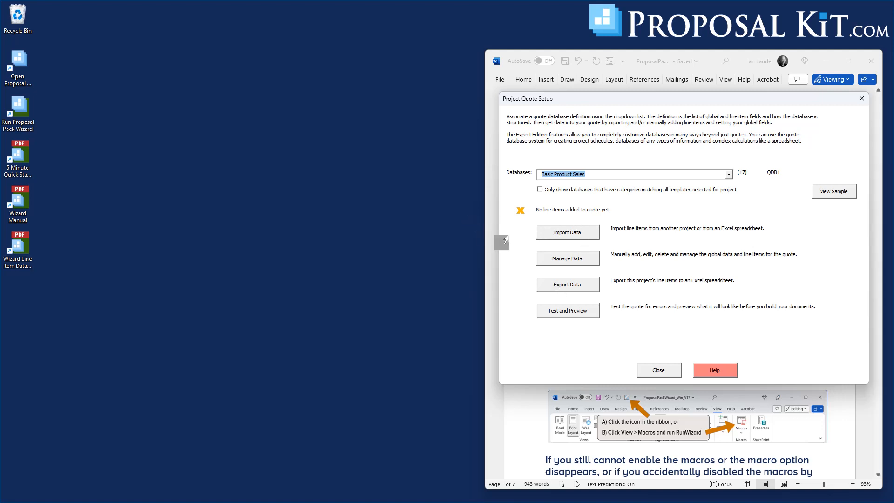
- Set the quote's global data to a 6.5% tax rate, $50 shipping and a $20 discount
{"action": "left_click", "coordinate": [575, 262]}
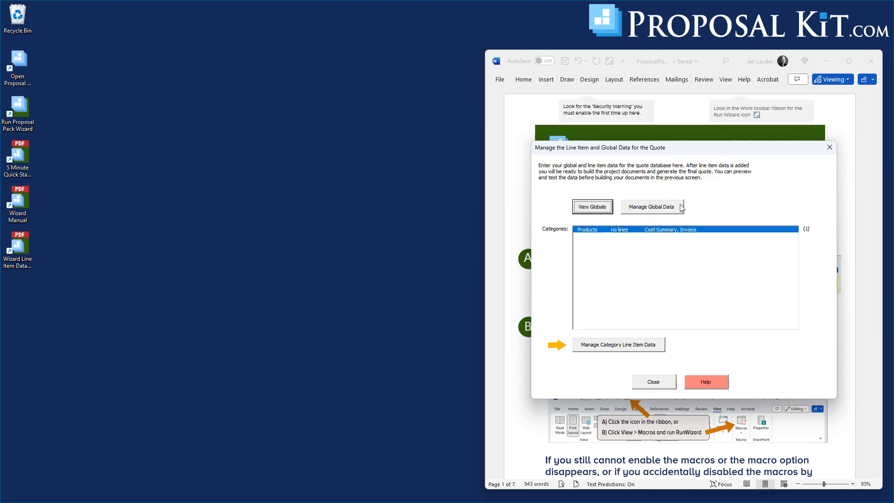
{"action": "left_click", "coordinate": [643, 211]}
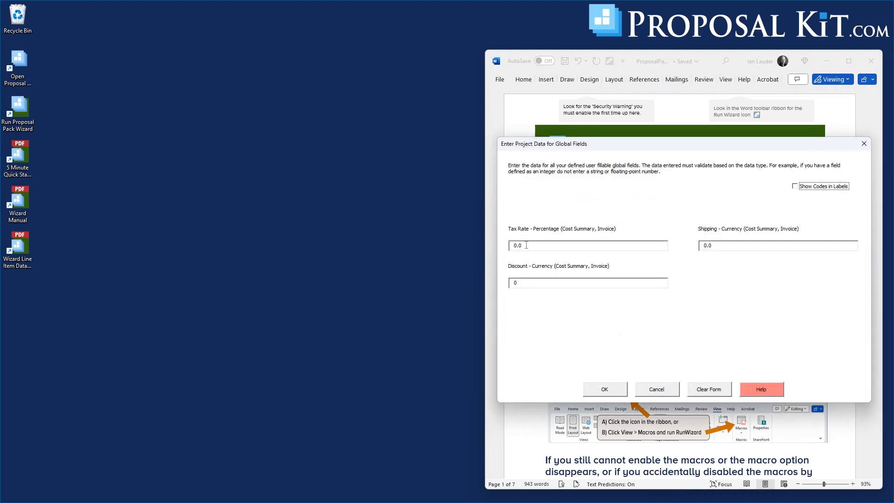
{"action": "left_click_drag", "start_coordinate": [521, 245], "coordinate": [501, 245]}
{"action": "left_click", "coordinate": [601, 388]}
{"action": "left_click", "coordinate": [682, 303]}
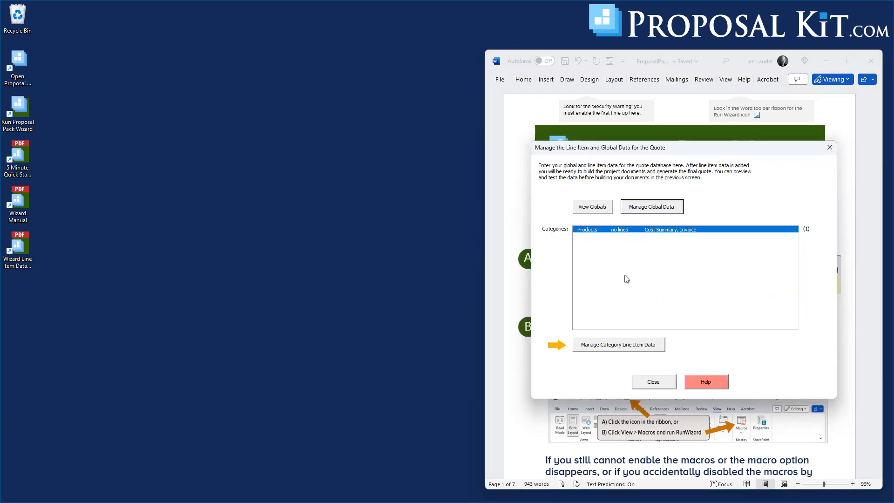
- Add three Products line items: Blue Widget at 20.99, quantity 5; Red Widget at 19.59, quantity 6; Green Widget at 105.44, quantity 7
{"action": "left_click", "coordinate": [620, 347]}
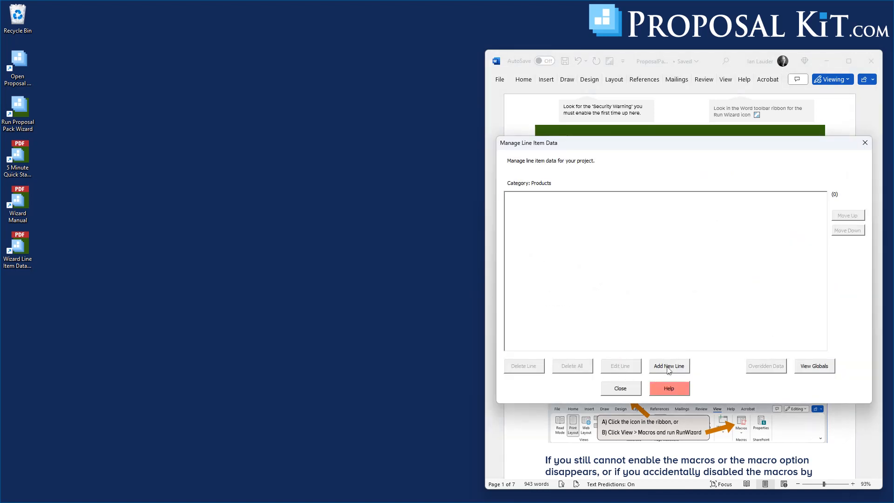
{"action": "left_click", "coordinate": [669, 366]}
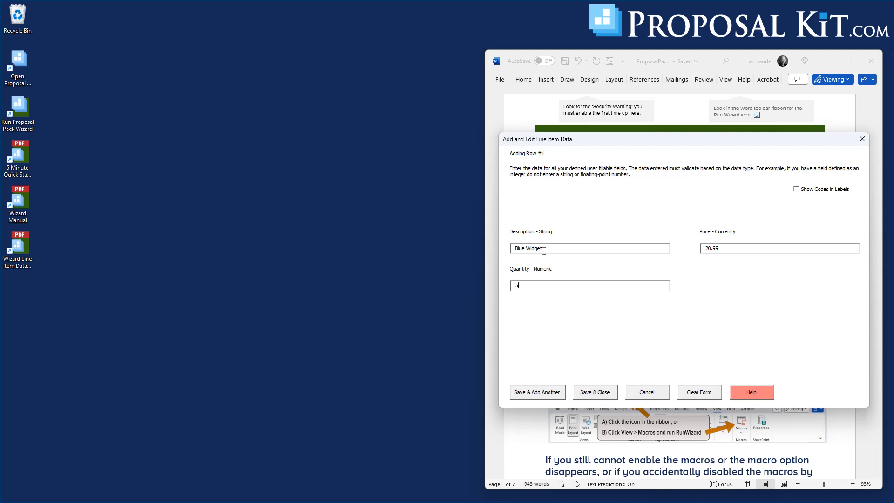
{"action": "left_click", "coordinate": [550, 393]}
{"action": "left_click", "coordinate": [547, 391]}
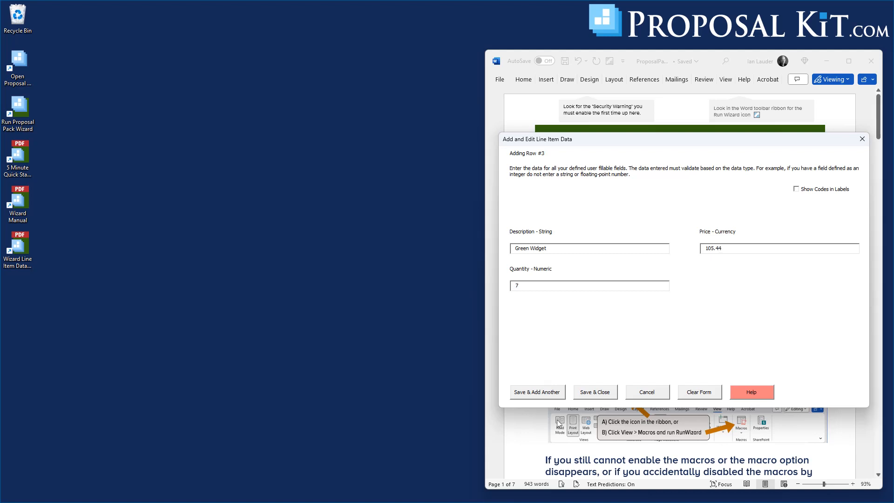
{"action": "left_click", "coordinate": [595, 393]}
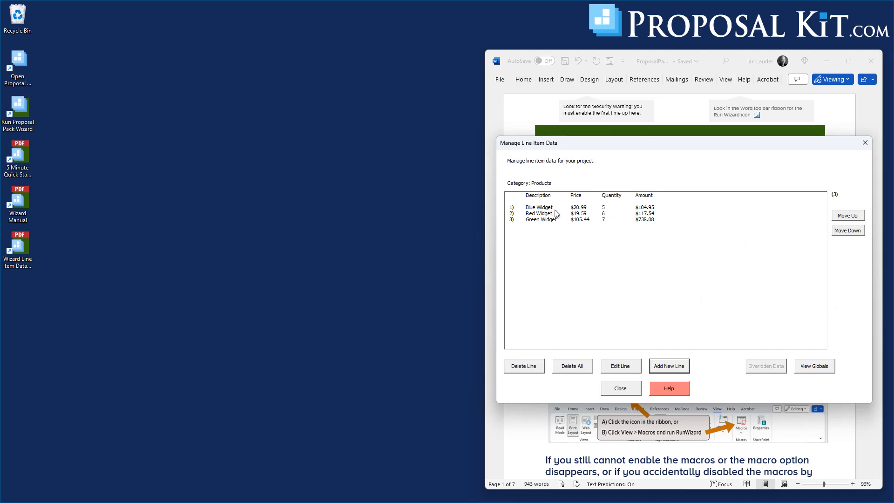
- Review the global variables from the line item and quote data screens, and return to the project quote setup
{"action": "left_click", "coordinate": [808, 368]}
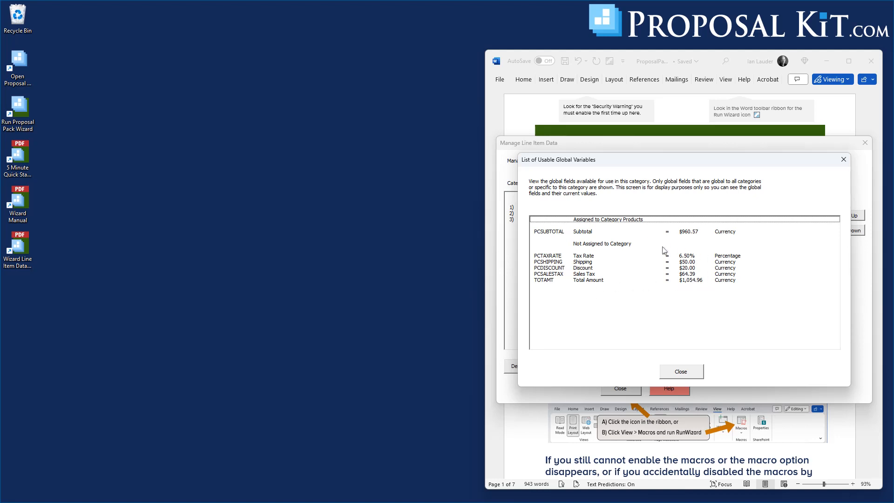
{"action": "left_click", "coordinate": [672, 372]}
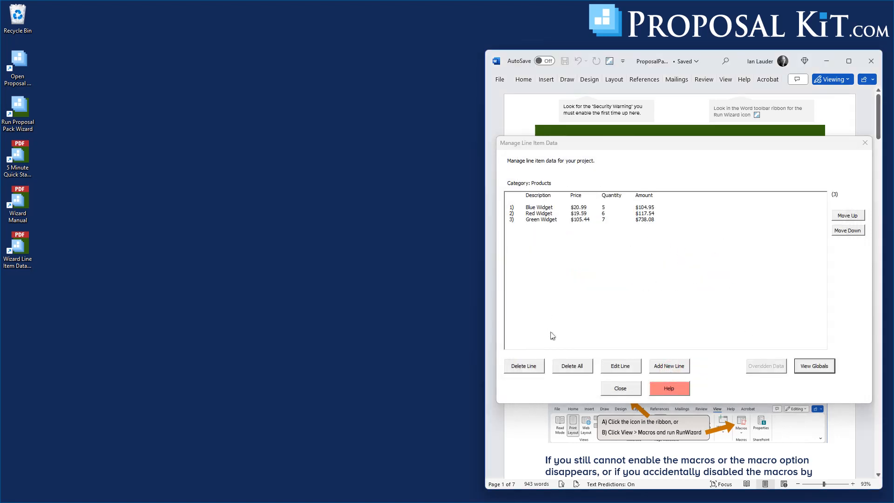
{"action": "left_click", "coordinate": [618, 389]}
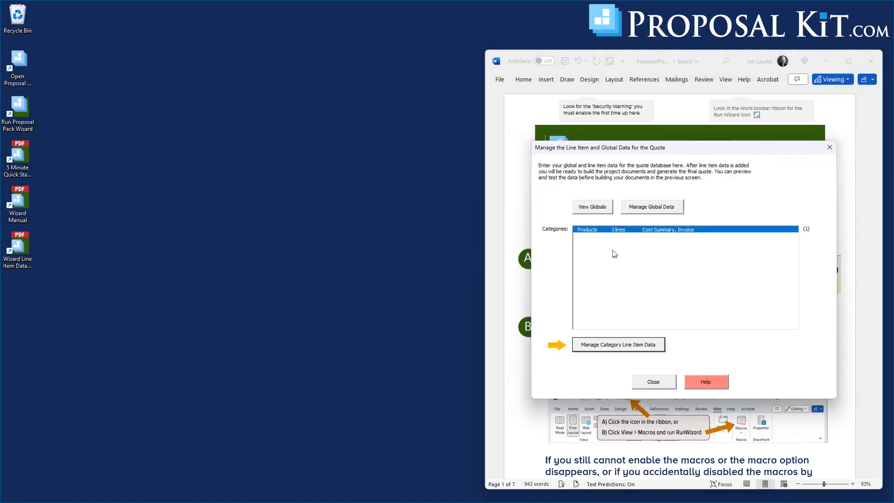
{"action": "left_click", "coordinate": [585, 208]}
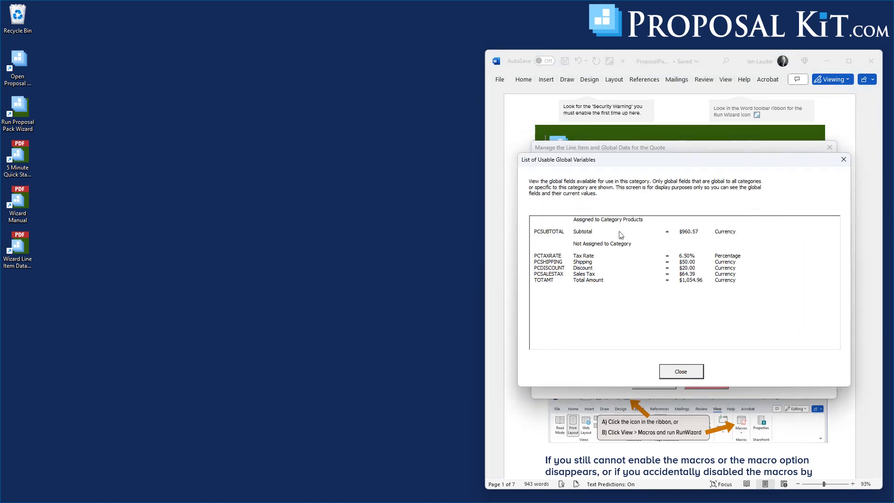
{"action": "left_click", "coordinate": [683, 375]}
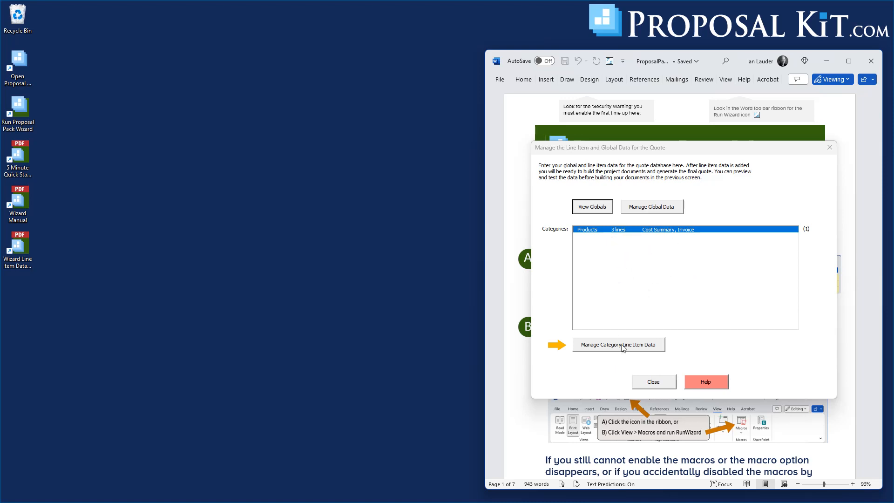
{"action": "left_click", "coordinate": [653, 381]}
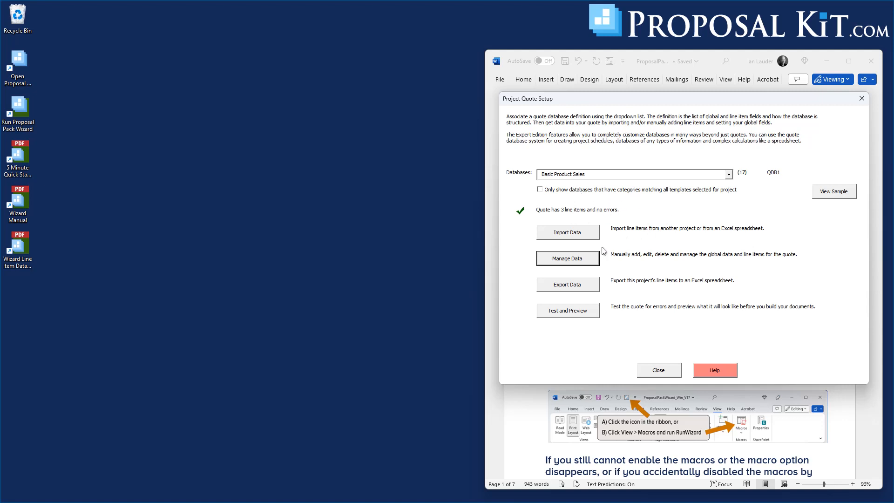
- Build a test preview of the quote and dismiss the completion message
{"action": "left_click", "coordinate": [574, 315]}
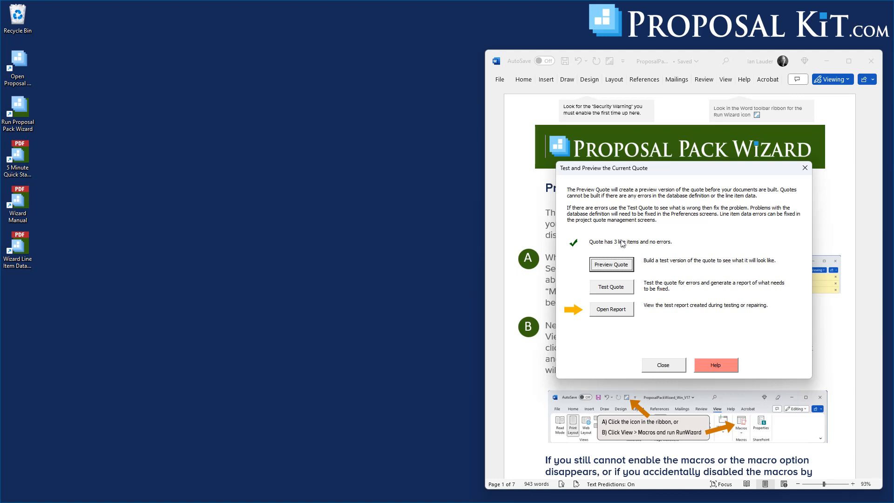
{"action": "left_click", "coordinate": [609, 269]}
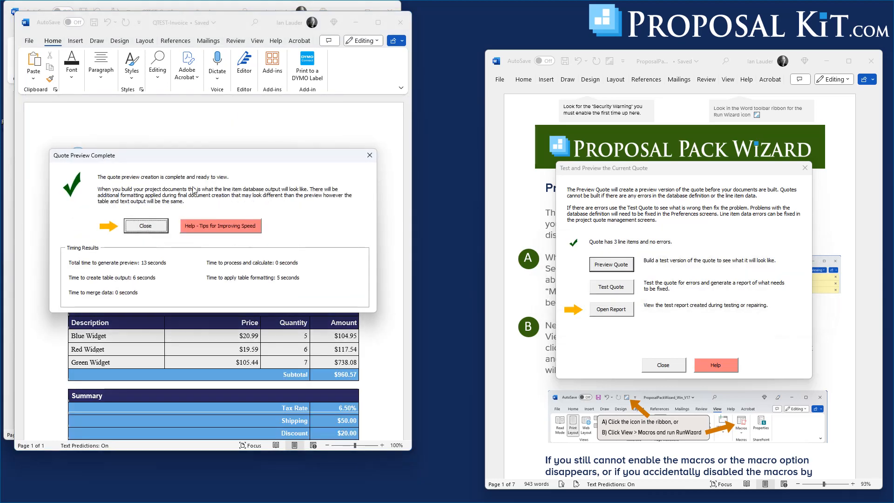
{"action": "left_click", "coordinate": [143, 227]}
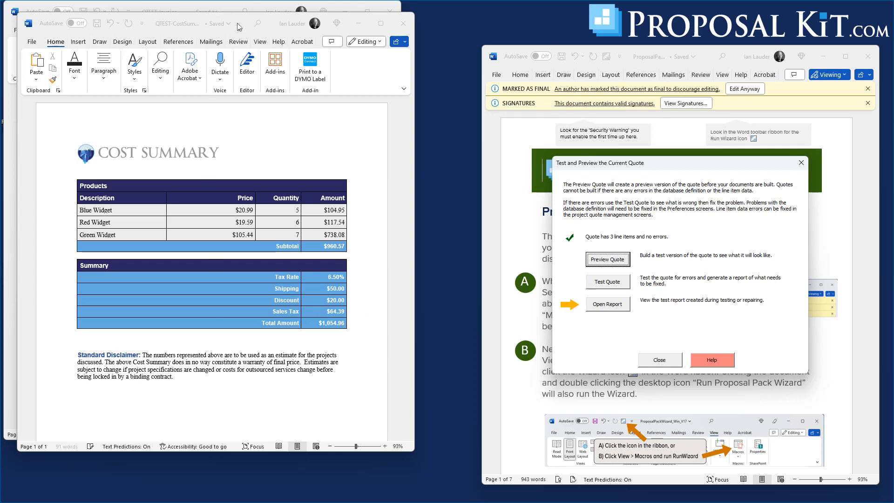
- Examine the Cost Summary preview and close it, and look through the full Invoice preview
{"action": "left_click_drag", "start_coordinate": [241, 25], "coordinate": [298, 58]}
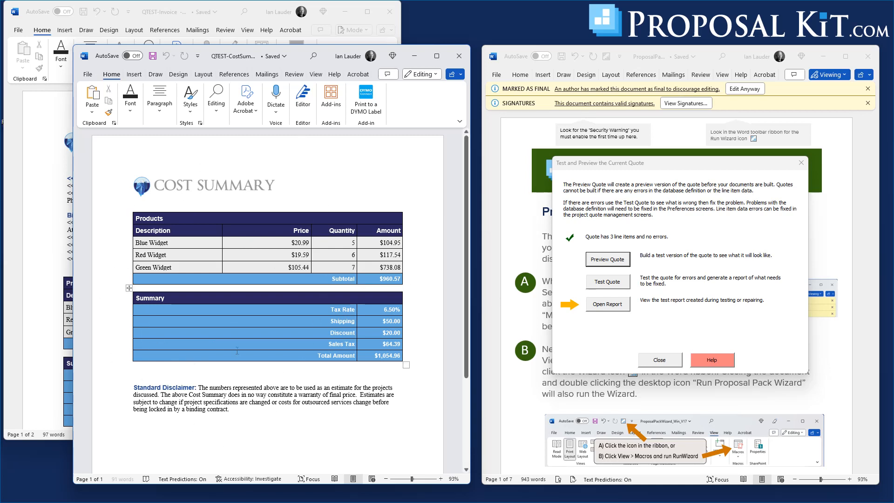
{"action": "left_click", "coordinate": [456, 59]}
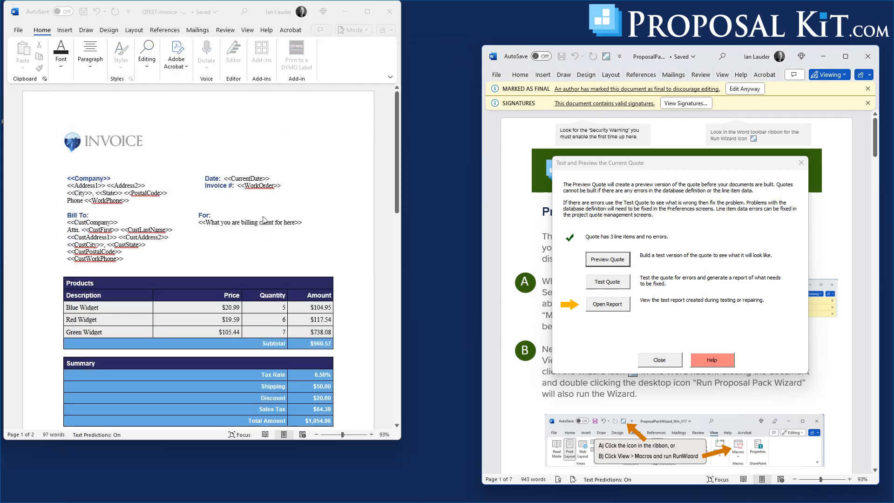
{"action": "scroll", "coordinate": [255, 163], "scroll_direction": "down", "scroll_amount": 6}
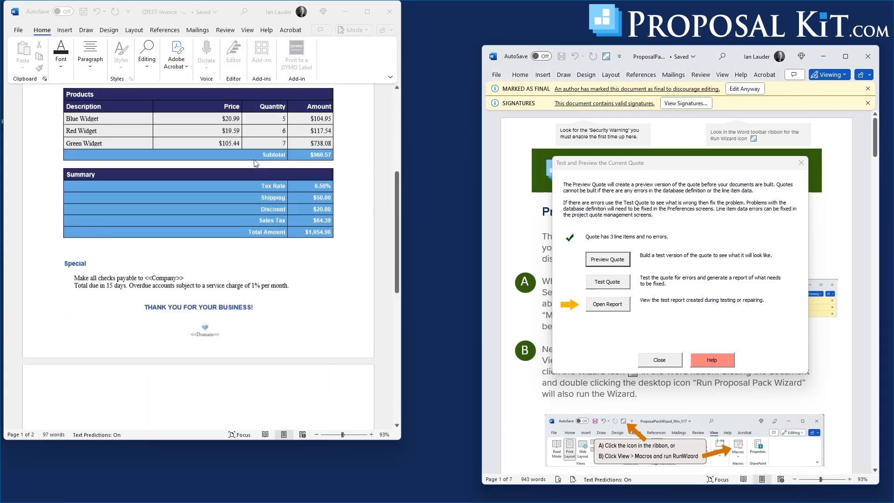
{"action": "scroll", "coordinate": [256, 163], "scroll_direction": "down", "scroll_amount": 5}
{"action": "scroll", "coordinate": [256, 162], "scroll_direction": "up", "scroll_amount": 10}
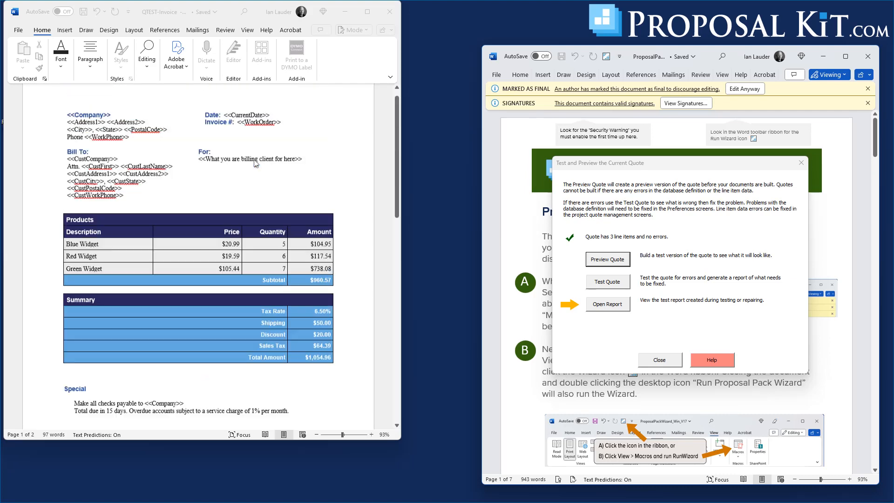
{"action": "scroll", "coordinate": [255, 163], "scroll_direction": "up", "scroll_amount": 3}
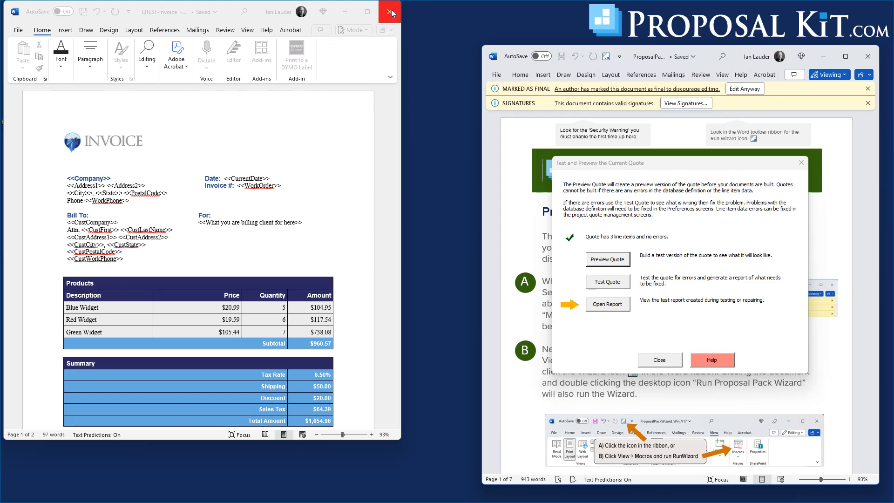
{"action": "scroll", "coordinate": [341, 199], "scroll_direction": "down", "scroll_amount": 9}
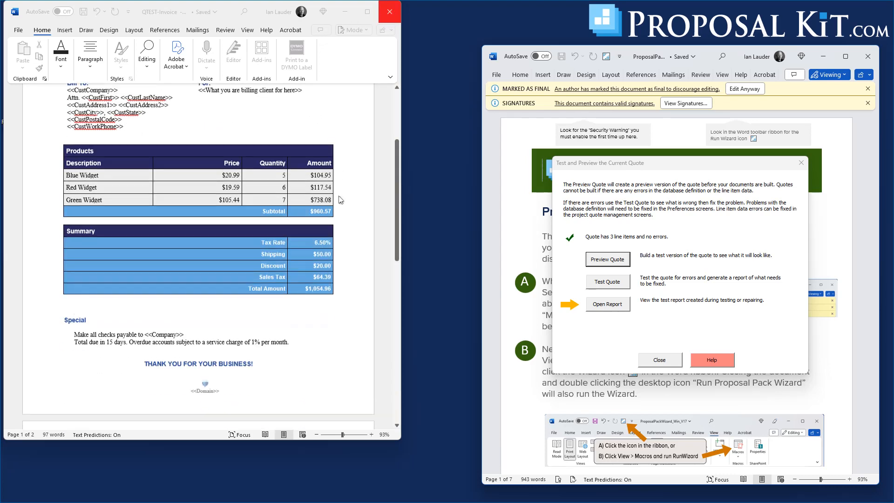
{"action": "scroll", "coordinate": [341, 200], "scroll_direction": "down", "scroll_amount": 3}
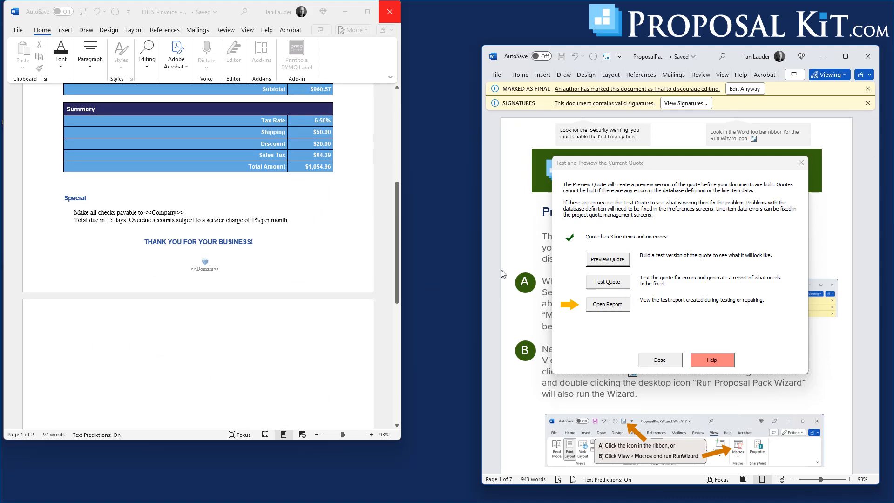
{"action": "scroll", "coordinate": [267, 217], "scroll_direction": "up", "scroll_amount": 12}
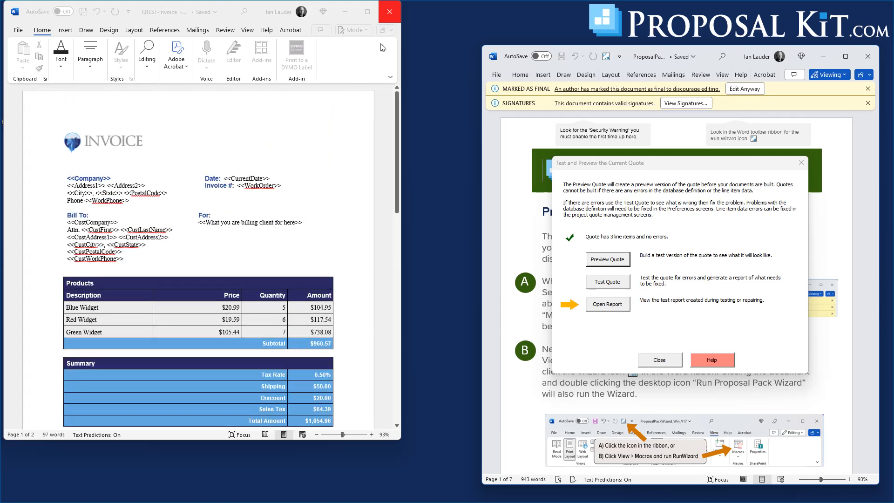
- Close the Invoice preview and leave the quote testing and setup screens to return to the project data
{"action": "left_click", "coordinate": [386, 14]}
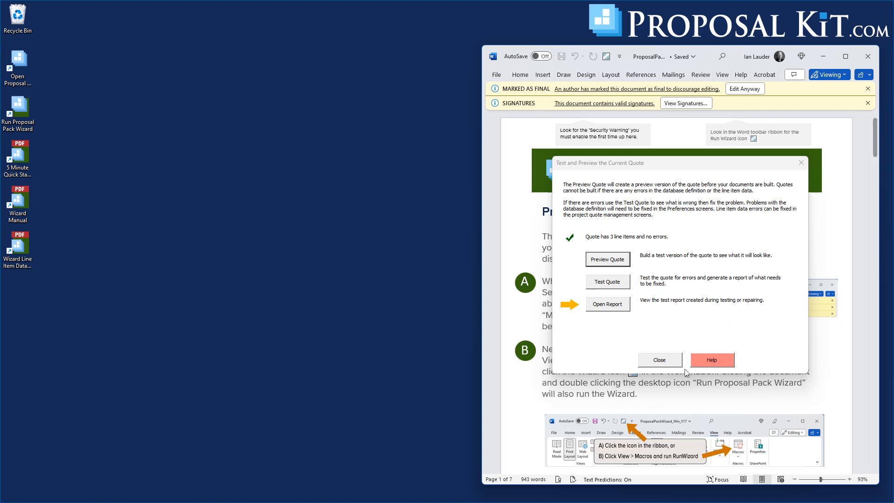
{"action": "left_click", "coordinate": [659, 359]}
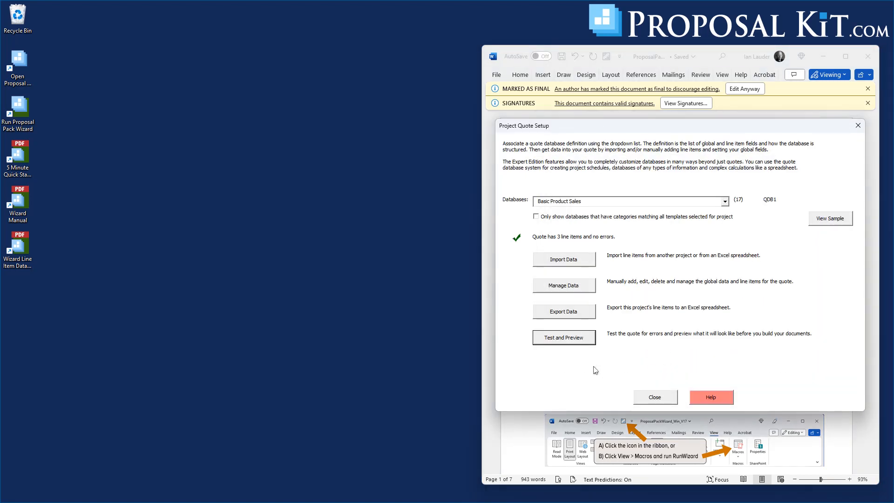
{"action": "left_click", "coordinate": [648, 400]}
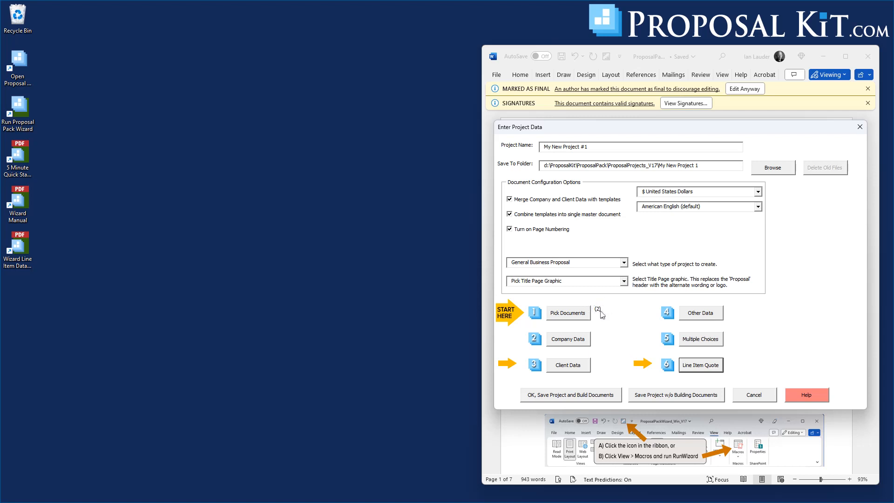
- Add the Cover Letter, Back Page, Title Page and Introduction templates to the project's selected documents
{"action": "left_click", "coordinate": [571, 320]}
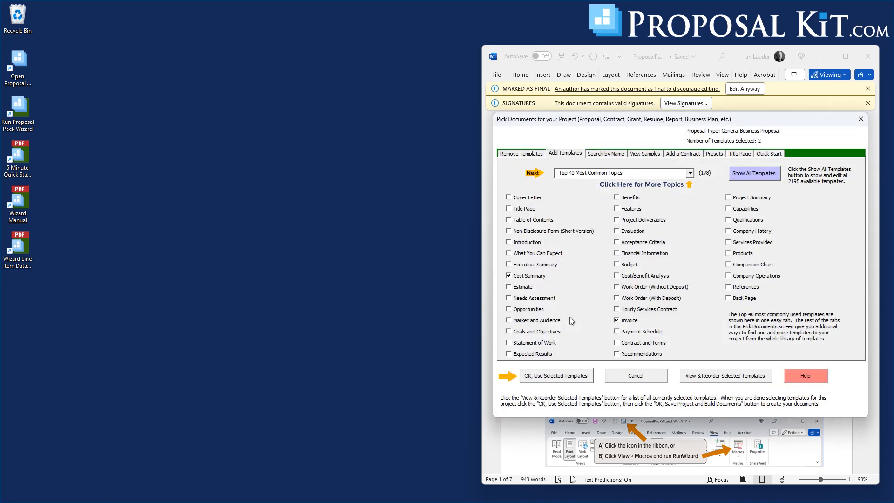
{"action": "left_click", "coordinate": [515, 197]}
{"action": "left_click", "coordinate": [735, 299]}
{"action": "left_click", "coordinate": [522, 208]}
{"action": "left_click", "coordinate": [524, 243]}
{"action": "left_click", "coordinate": [562, 380]}
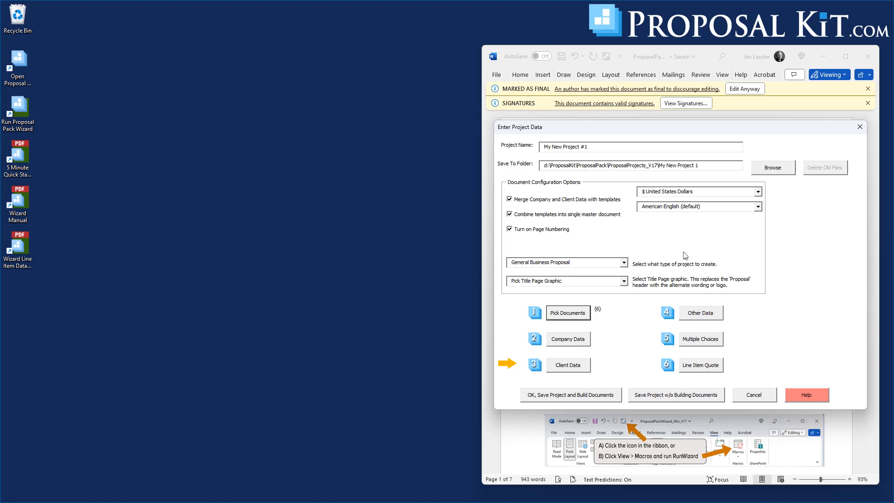
- Accept the prefilled company information, turn on automatic population of the client's location fields from it, and accept the client data
{"action": "left_click", "coordinate": [567, 343]}
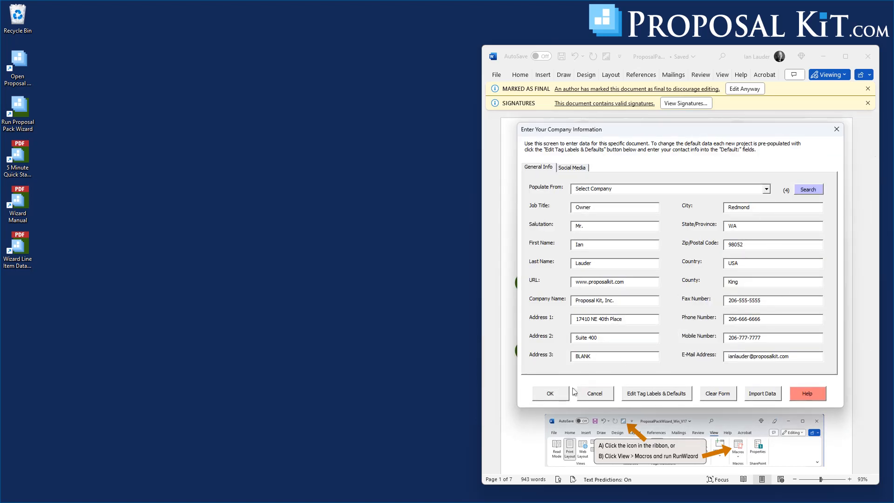
{"action": "left_click", "coordinate": [559, 394]}
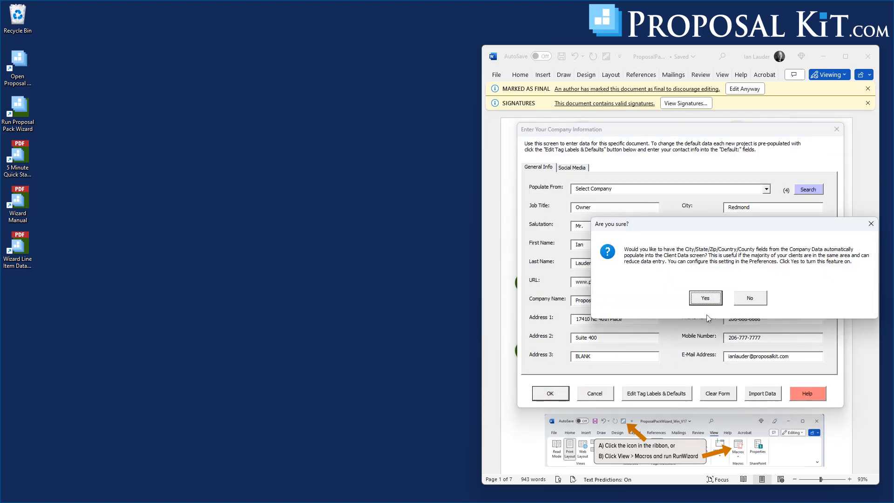
{"action": "left_click", "coordinate": [706, 299]}
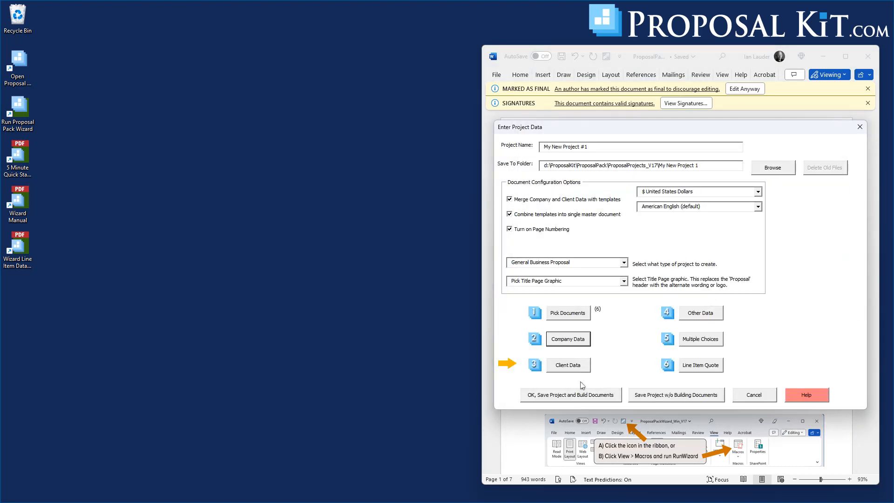
{"action": "left_click", "coordinate": [577, 368]}
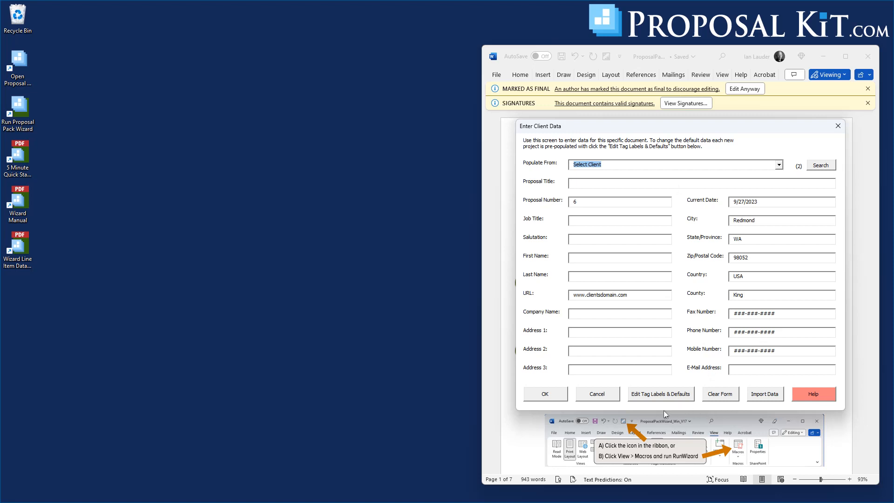
{"action": "left_click", "coordinate": [541, 396]}
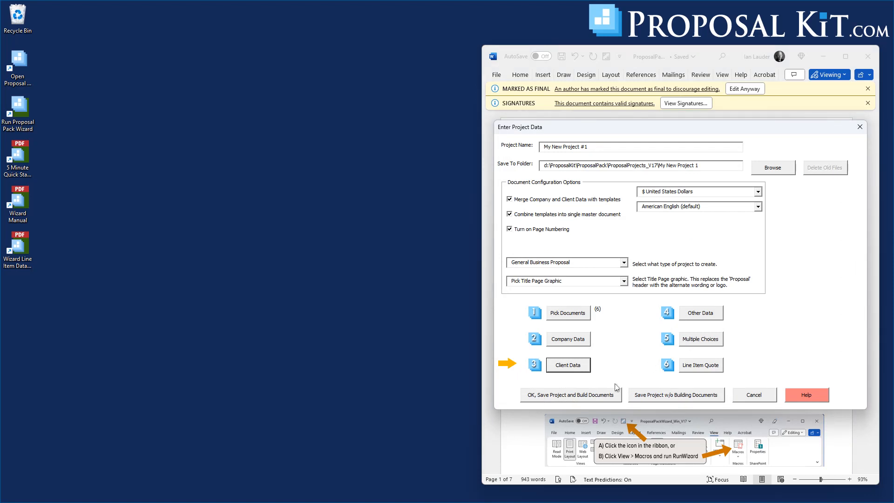
- Save the project and build its documents, and open both the Combined Project Document and the Invoice
{"action": "left_click", "coordinate": [568, 394]}
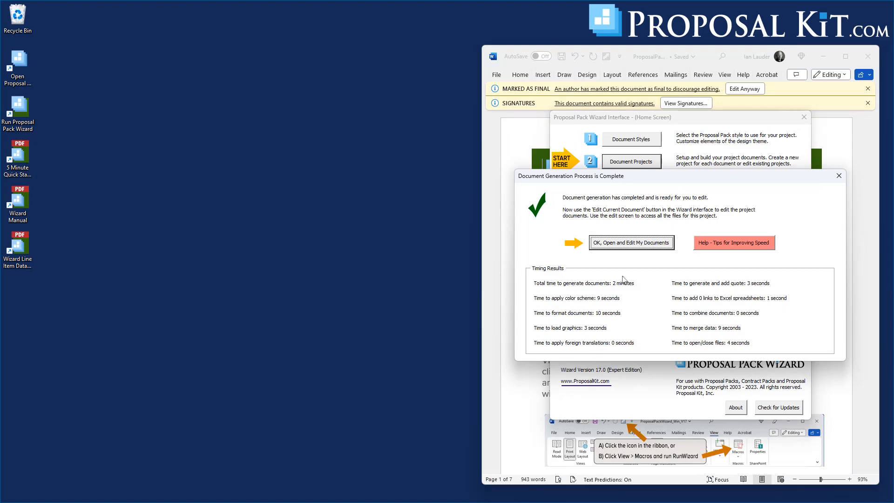
{"action": "left_click", "coordinate": [624, 243]}
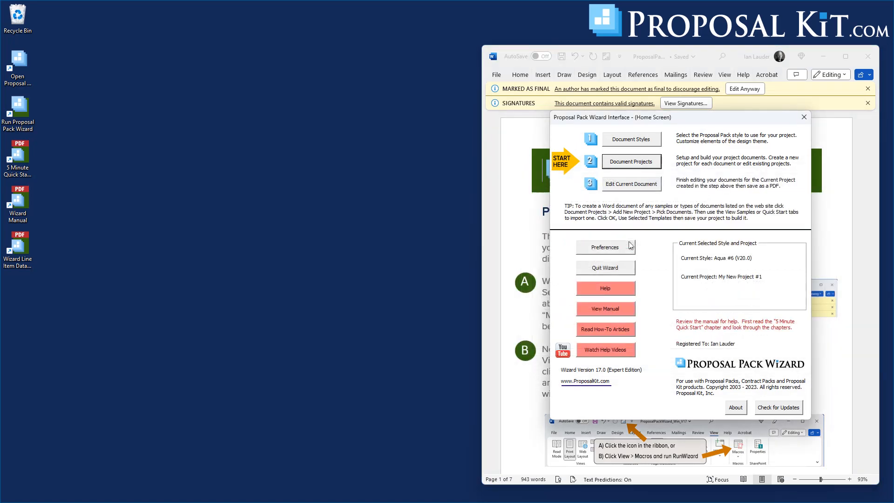
{"action": "left_click", "coordinate": [545, 205]}
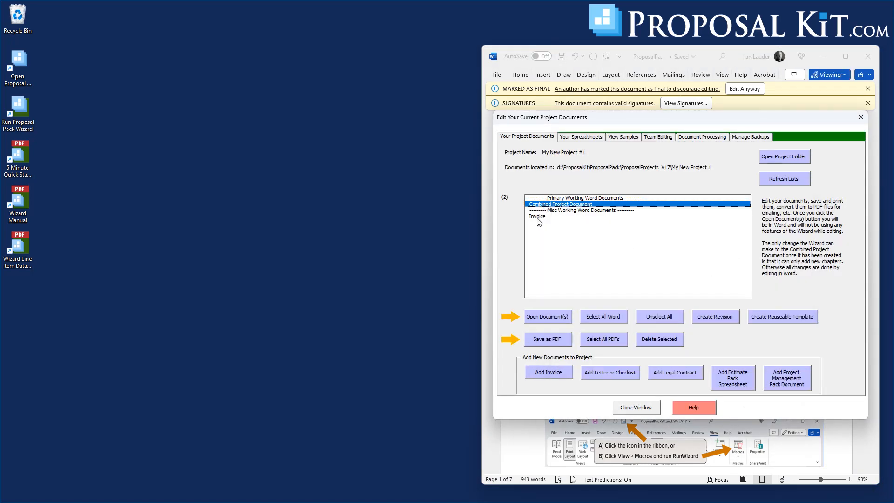
{"action": "left_click", "coordinate": [537, 217]}
{"action": "left_click", "coordinate": [545, 320]}
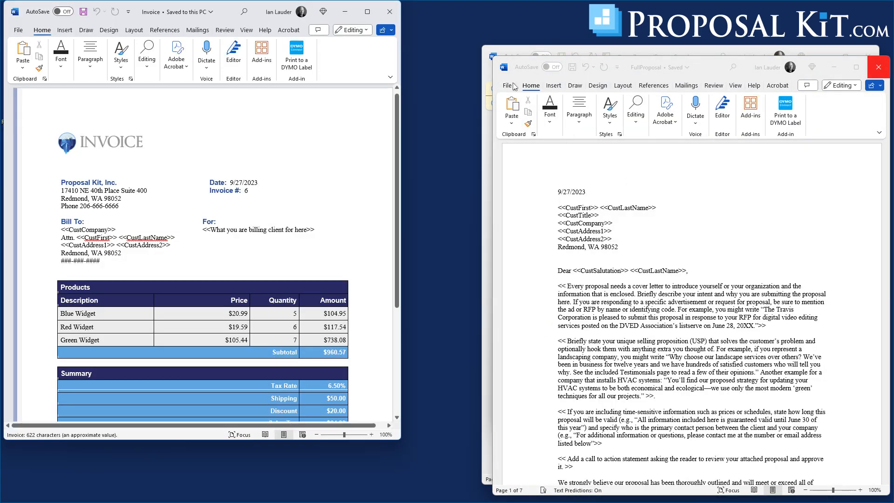
- Look through the generated Invoice, including its merged company details, Products table and Summary table
{"action": "left_click_drag", "start_coordinate": [155, 21], "coordinate": [223, 35]}
{"action": "scroll", "coordinate": [415, 221], "scroll_direction": "down", "scroll_amount": 6}
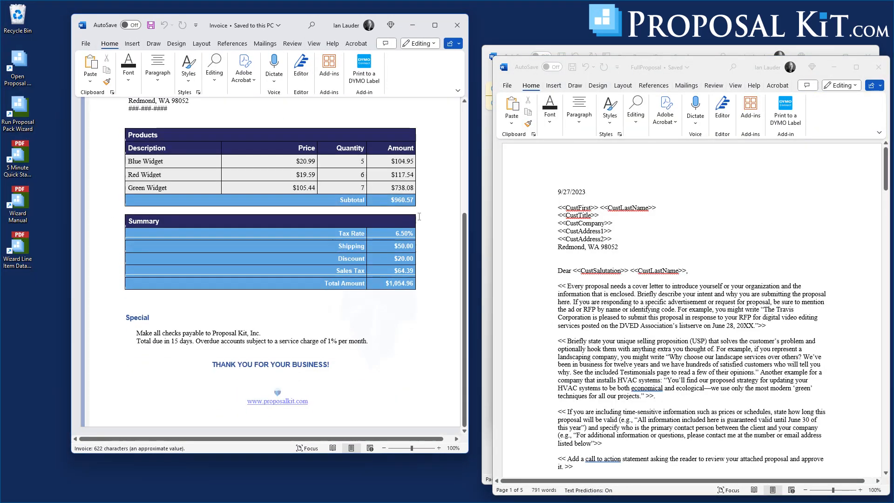
{"action": "scroll", "coordinate": [418, 216], "scroll_direction": "up", "scroll_amount": 7}
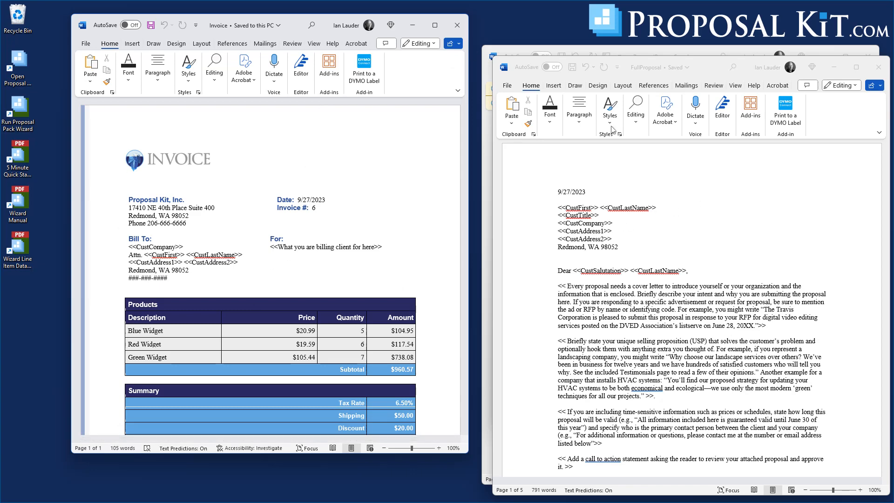
- Look through the combined FullProposal document and examine the Products and Summary tables in its Cost Summary chapter
{"action": "left_click_drag", "start_coordinate": [719, 70], "coordinate": [291, 23]}
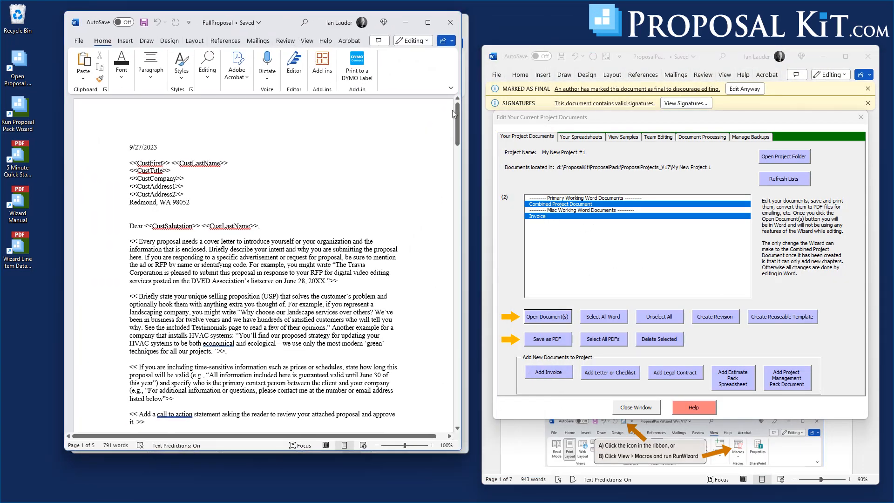
{"action": "left_click_drag", "start_coordinate": [457, 113], "coordinate": [451, 308]}
{"action": "scroll", "coordinate": [280, 383], "scroll_direction": "up", "scroll_amount": 6}
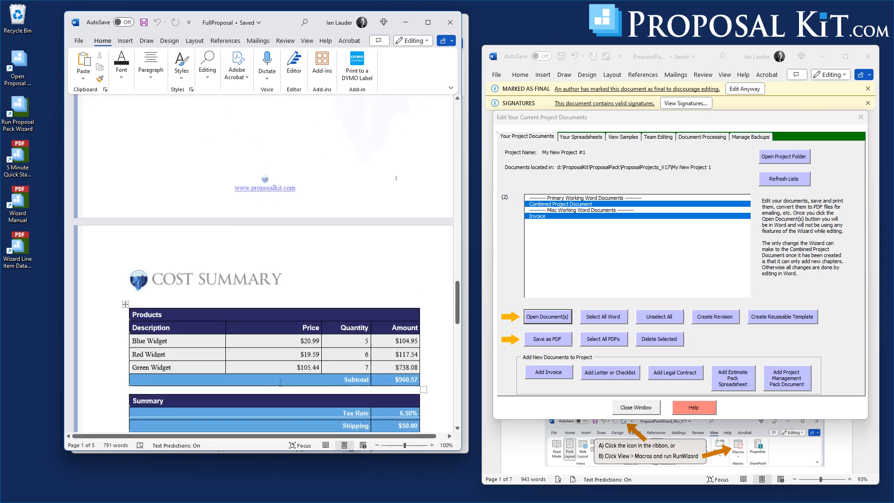
{"action": "scroll", "coordinate": [280, 384], "scroll_direction": "down", "scroll_amount": 9}
{"action": "scroll", "coordinate": [280, 384], "scroll_direction": "up", "scroll_amount": 5}
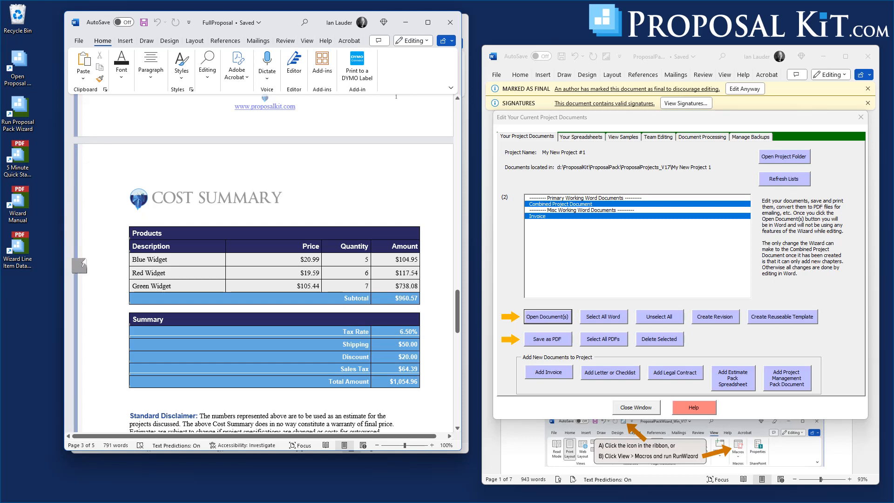
{"action": "scroll", "coordinate": [101, 333], "scroll_direction": "down", "scroll_amount": 10}
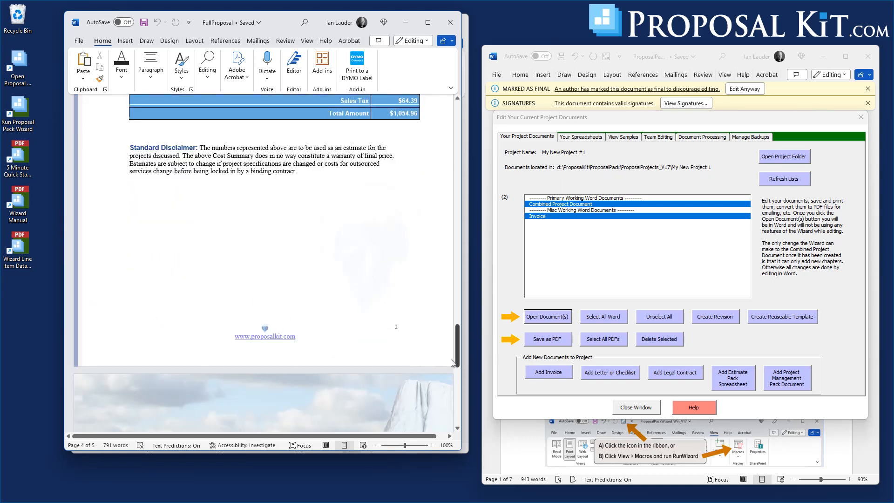
{"action": "left_click_drag", "start_coordinate": [458, 348], "coordinate": [462, 317]}
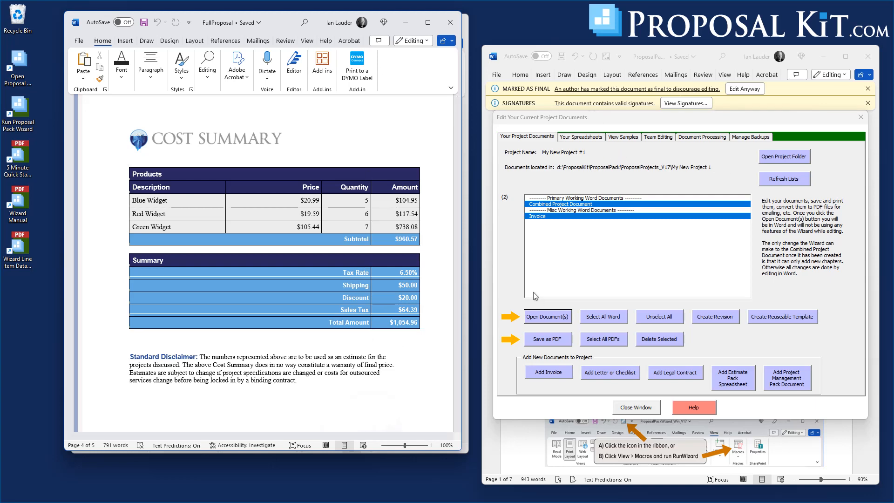
- Close the combined proposal and the invoice, and return from the project documents screen to the wizard's home screen
{"action": "left_click", "coordinate": [456, 25]}
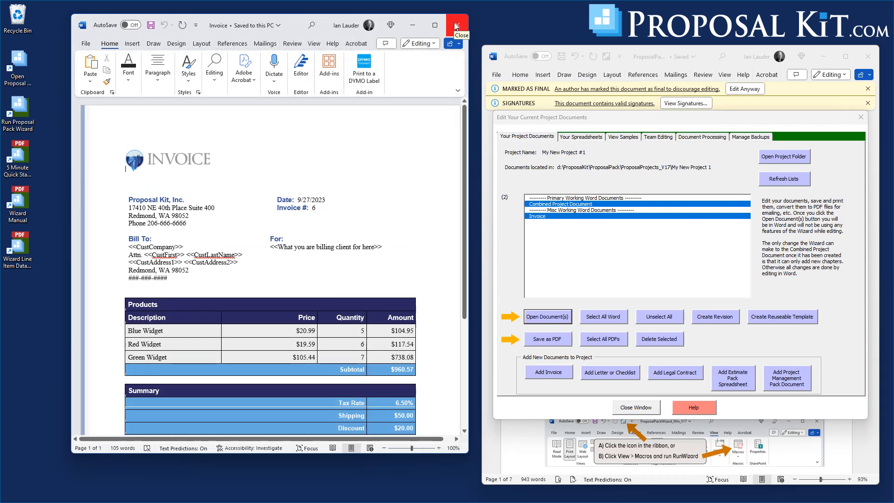
{"action": "left_click", "coordinate": [455, 25]}
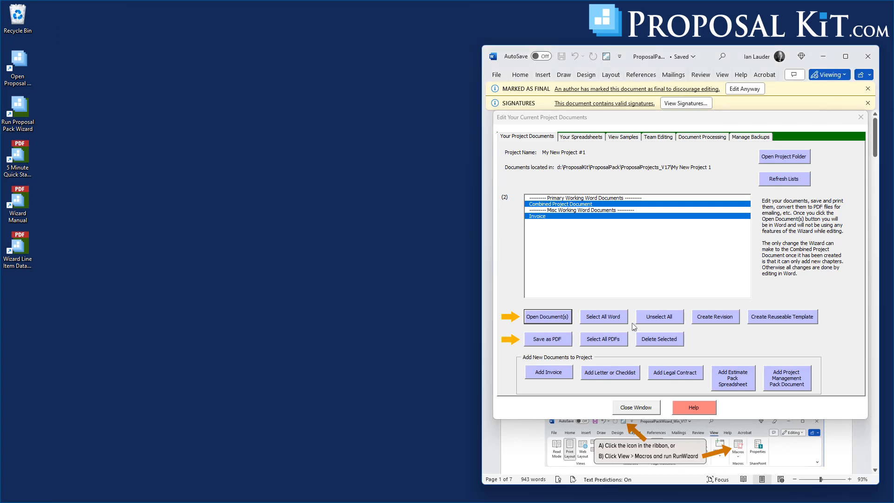
{"action": "left_click", "coordinate": [640, 408]}
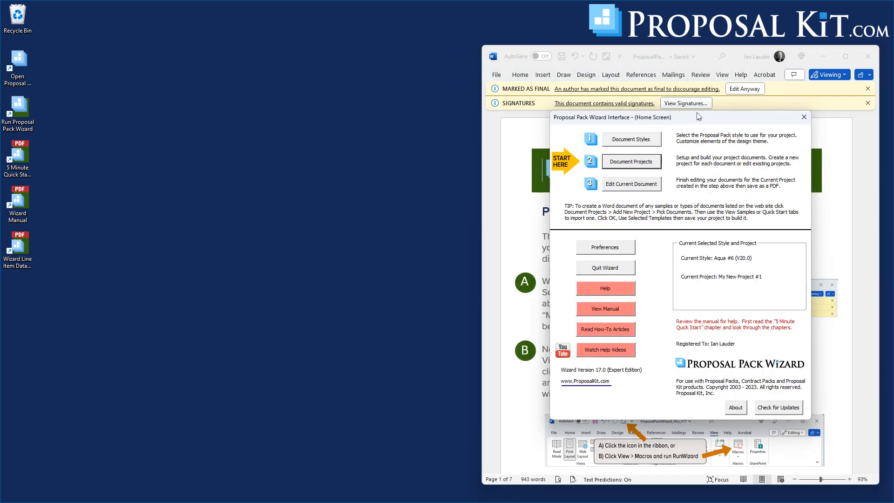
{"action": "left_click_drag", "start_coordinate": [698, 116], "coordinate": [699, 129]}
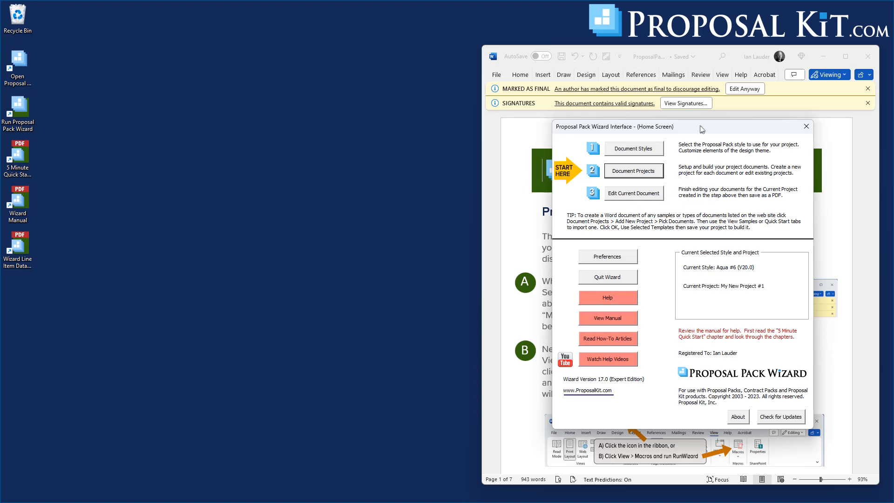
{"action": "left_click_drag", "start_coordinate": [700, 128], "coordinate": [699, 128]}
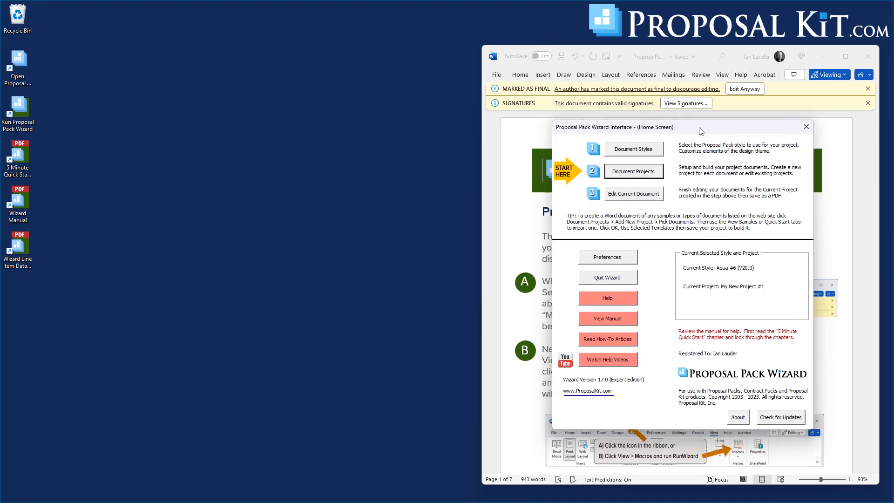